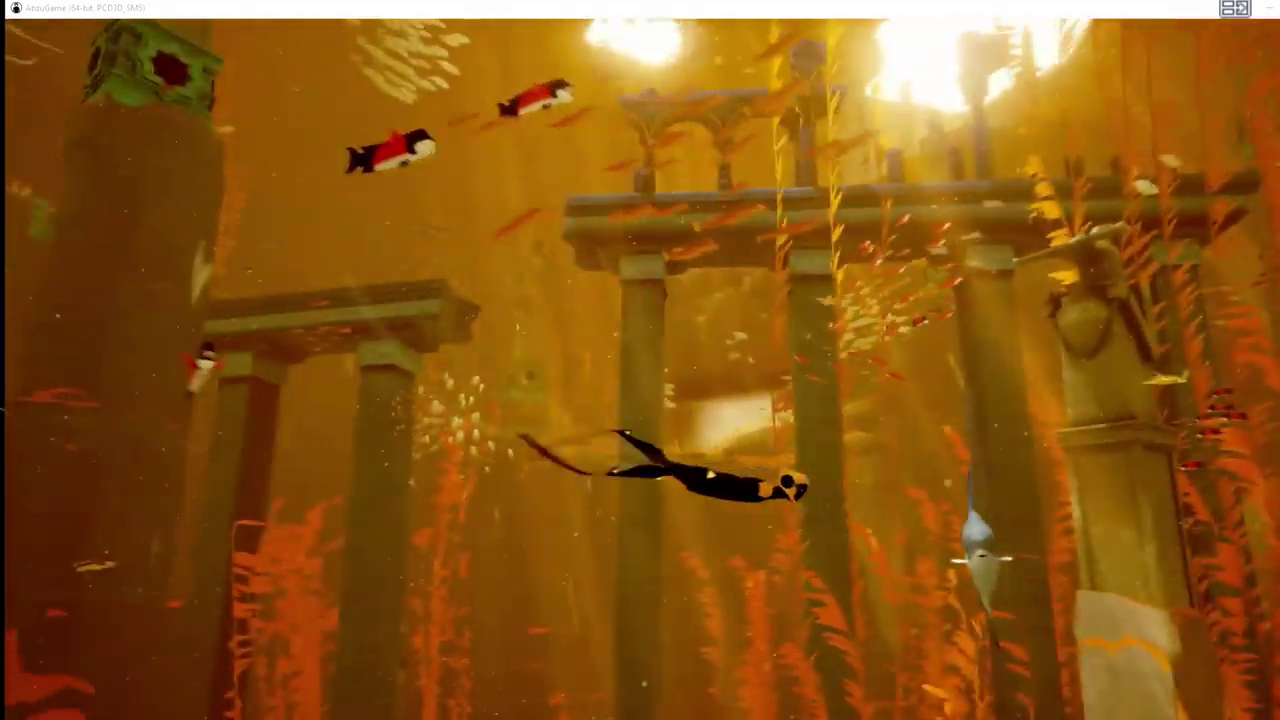
Step: Pause the ruins swim with Esc to show the resume and controls options menu
key("Escape")
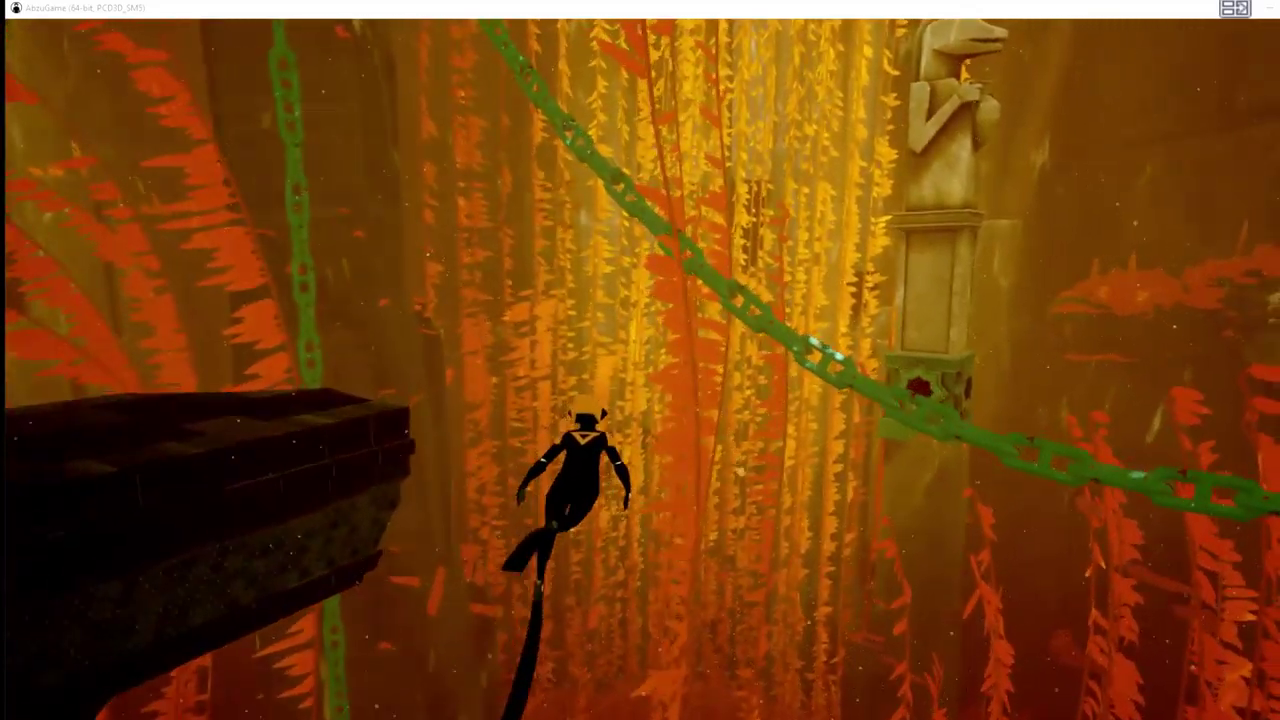
key("Escape")
key("Escape")
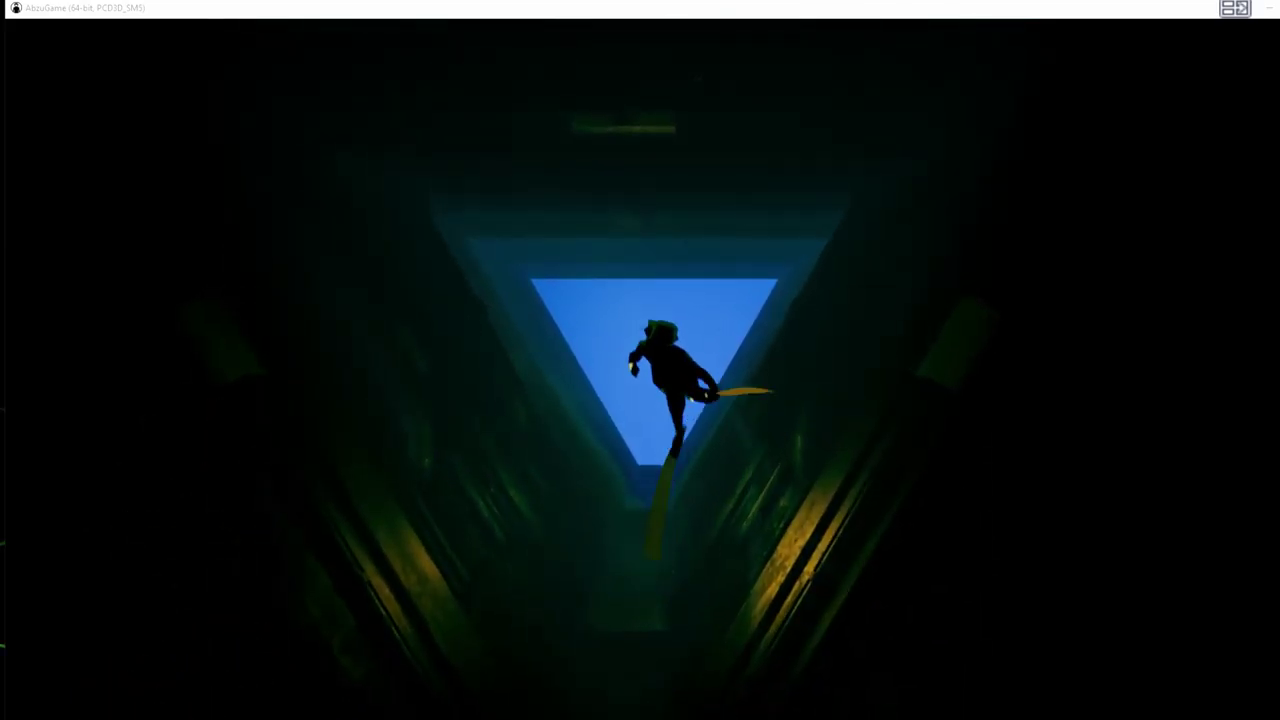
key("Escape")
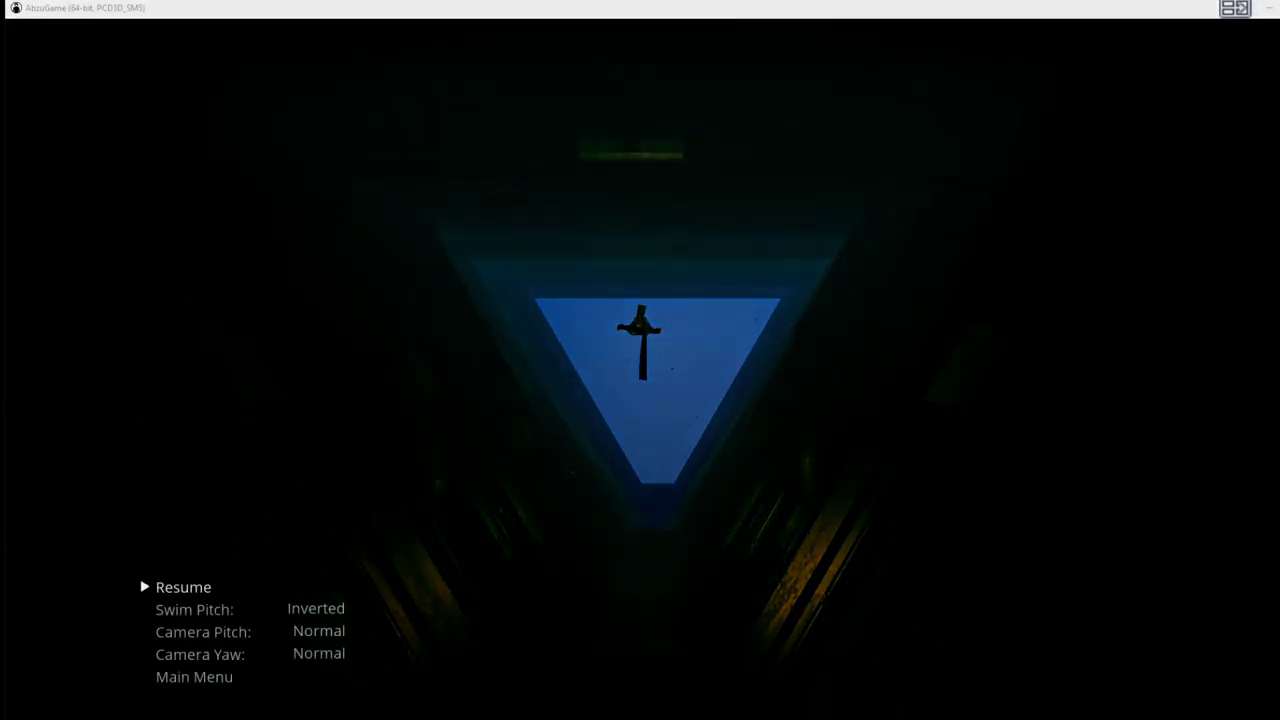